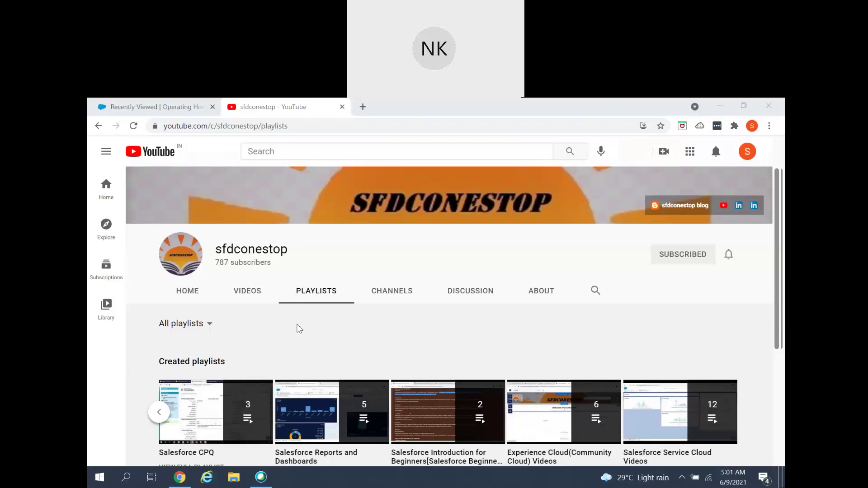
scroll(299, 328, down, 1)
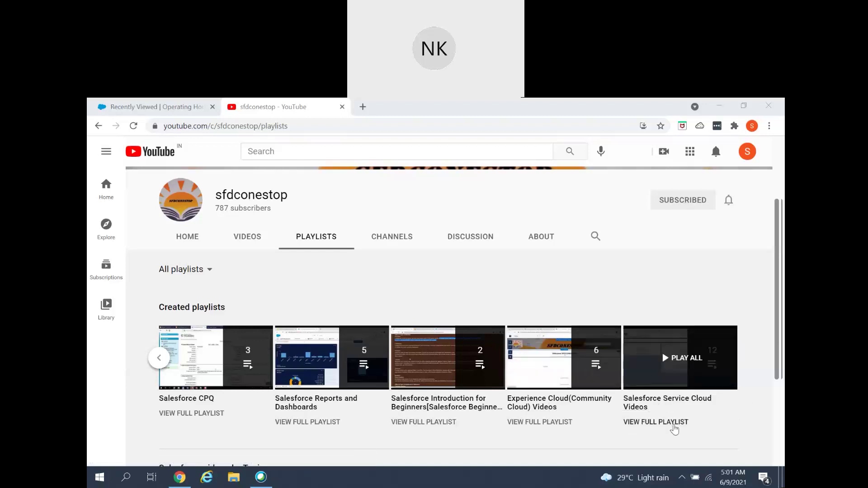
scroll(560, 421, down, 1)
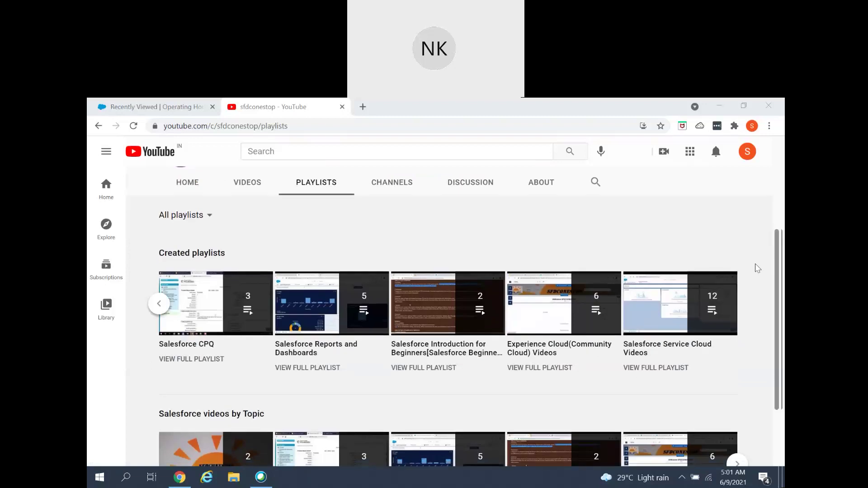
scroll(271, 253, up, 3)
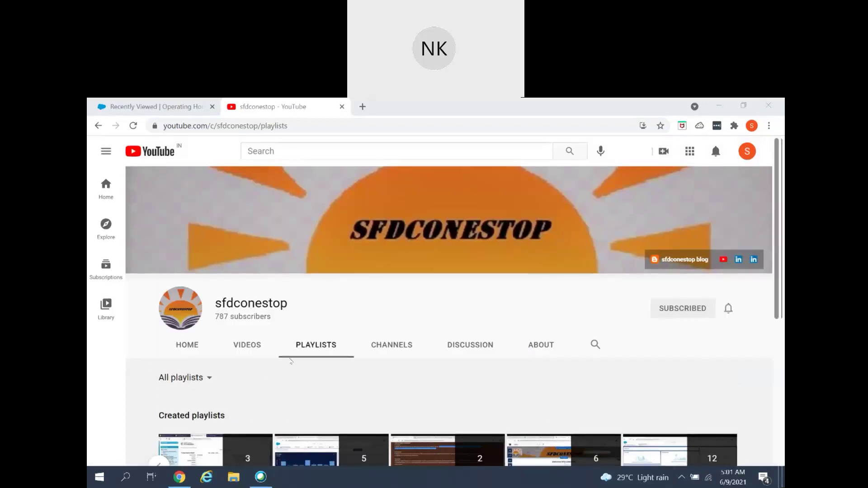
scroll(269, 343, down, 2)
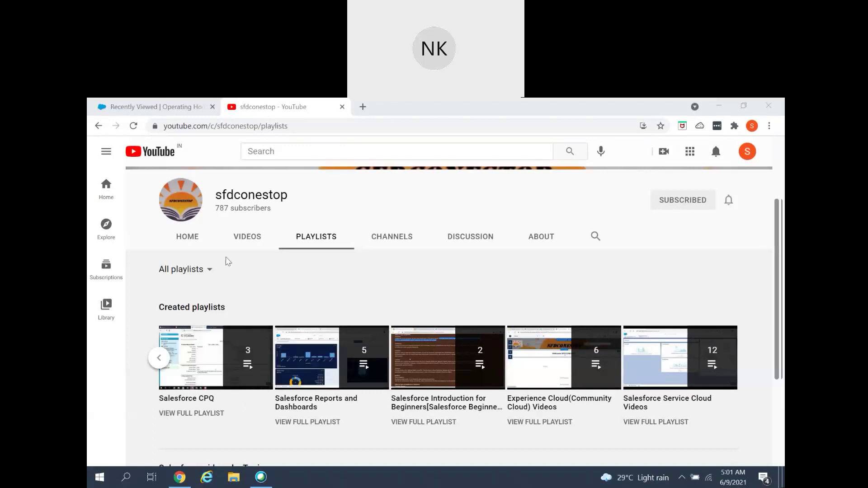
- Switch to Salesforce and open the WA HQ Concurrent Operating Hours record for editing at its concurrent service appointment windows
click(127, 108)
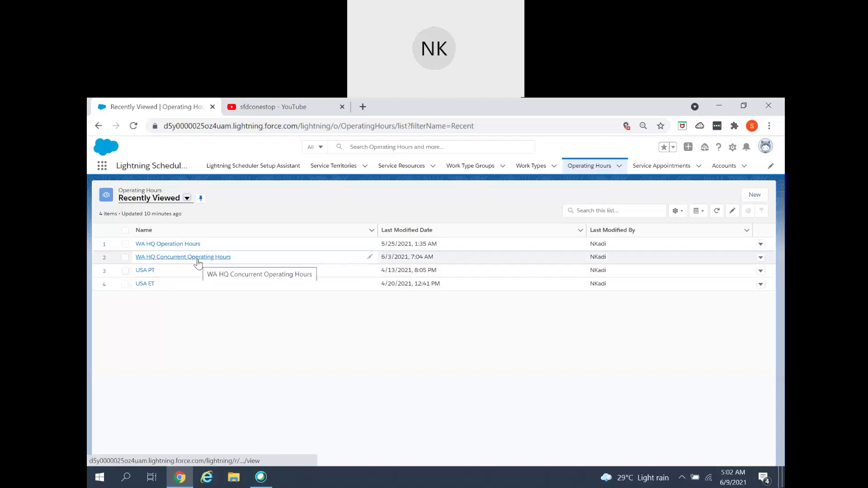
click(198, 258)
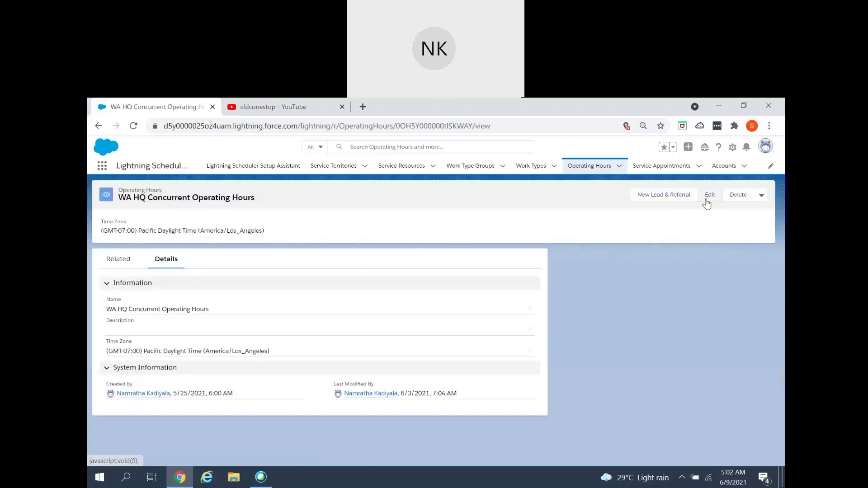
click(707, 202)
scroll(483, 362, down, 3)
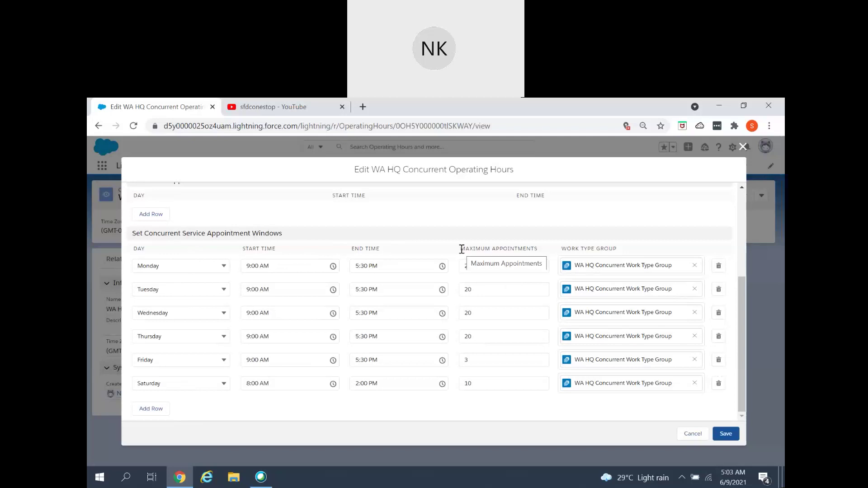
- Set Thursday's maximum appointments to 2 in the concurrent service appointment windows and save the operating hours record
drag(461, 248, 549, 248)
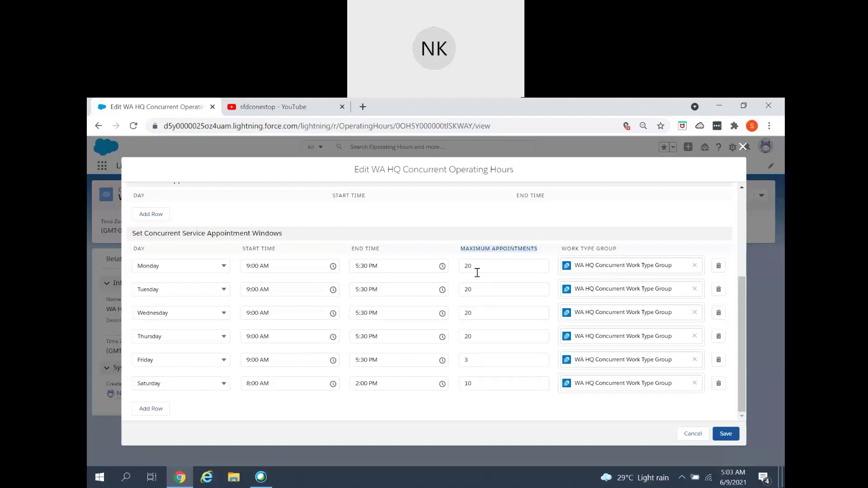
click(470, 337)
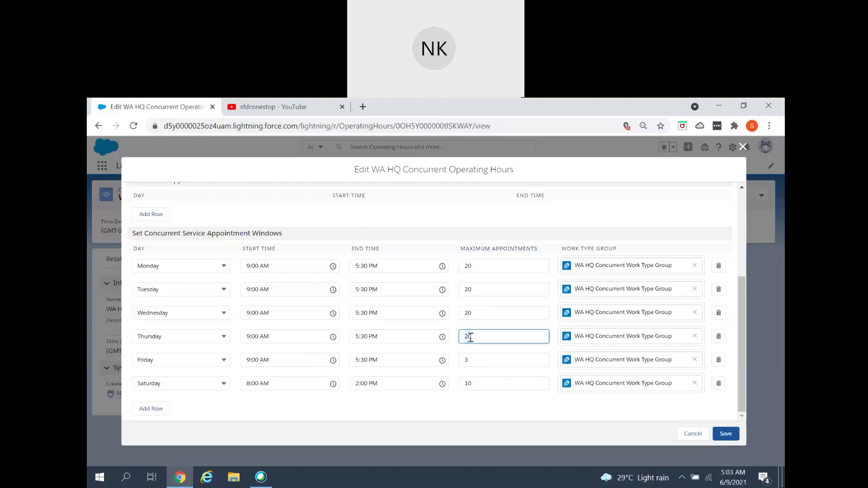
key(BackSpace)
click(492, 414)
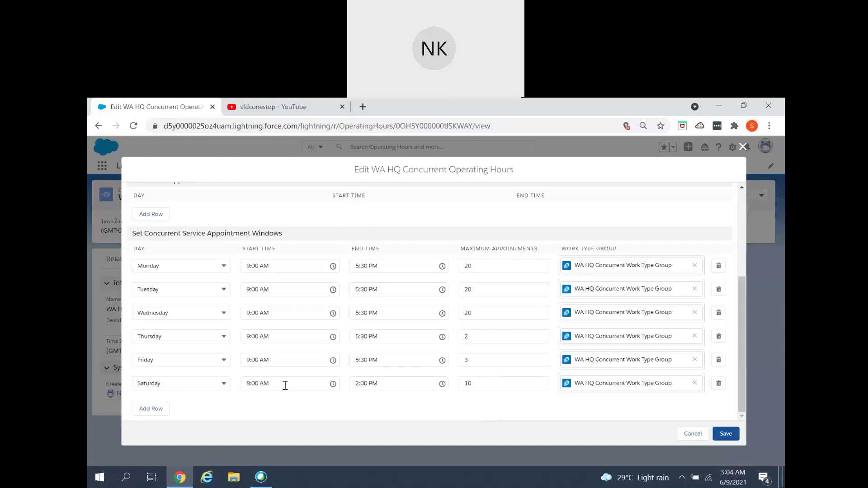
click(471, 336)
click(474, 360)
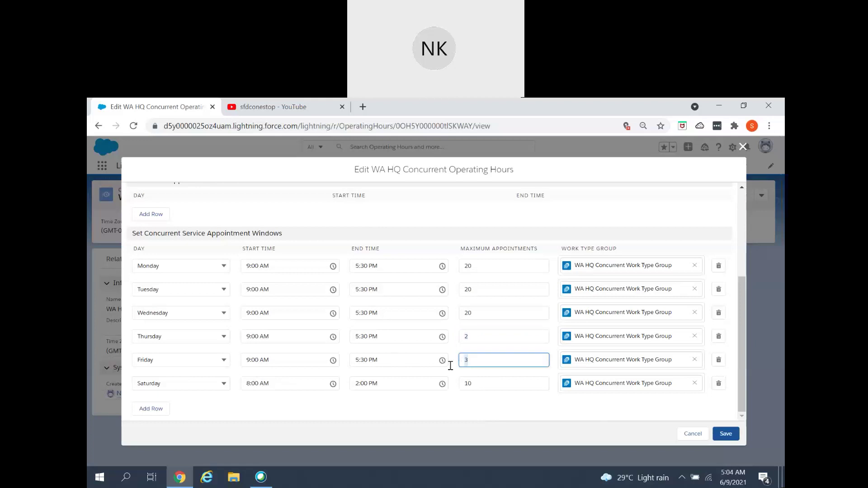
click(726, 435)
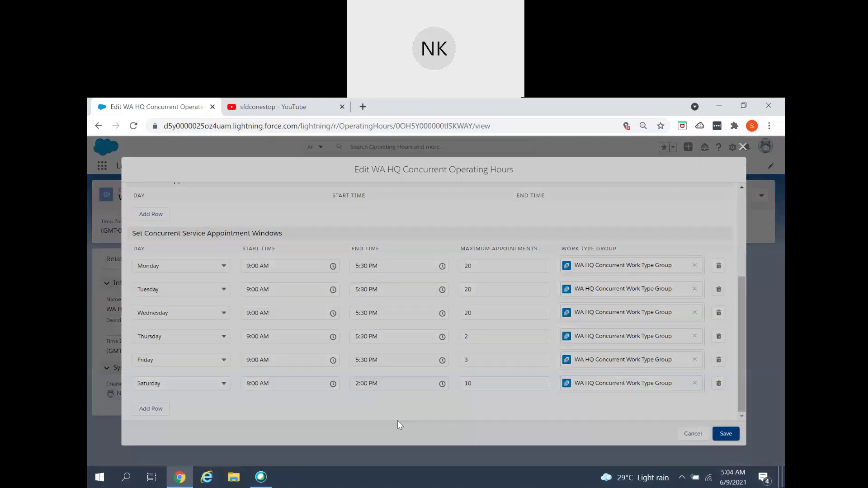
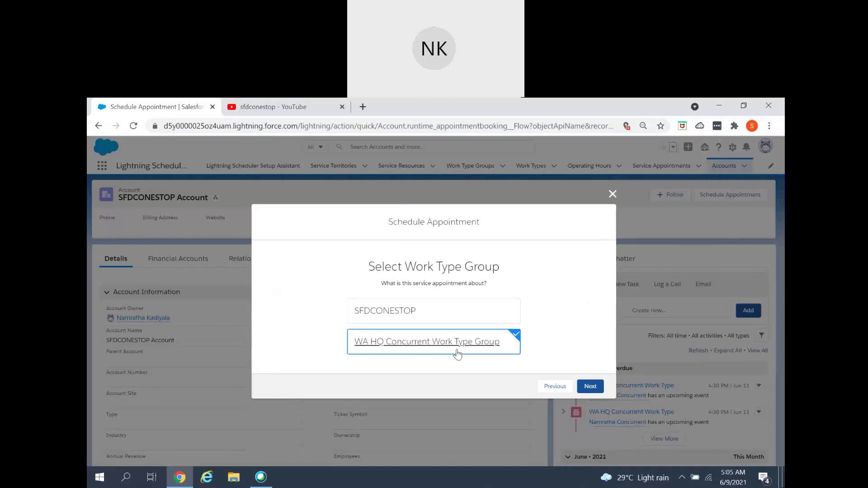
- Continue with WA HQ Concurrent Work Type Group and no appointment type, and select WA HQ Concurrent Service Territory for Bellevue, WA, USA
click(582, 390)
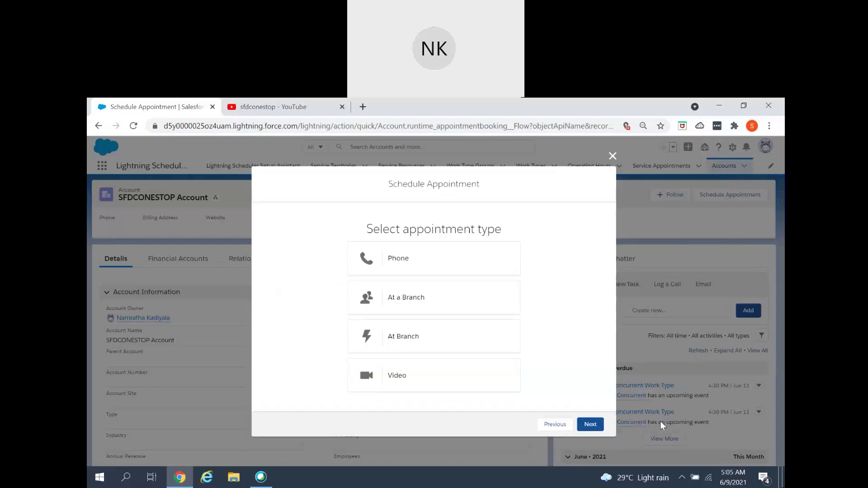
click(588, 425)
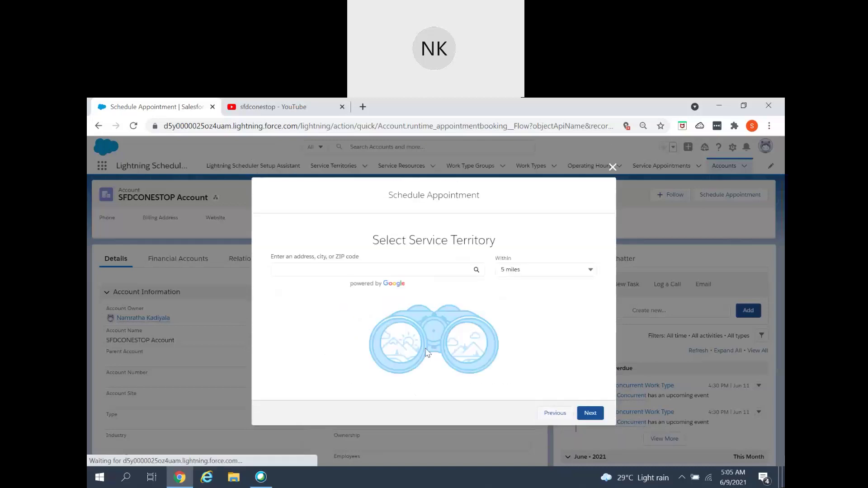
click(345, 270)
click(301, 293)
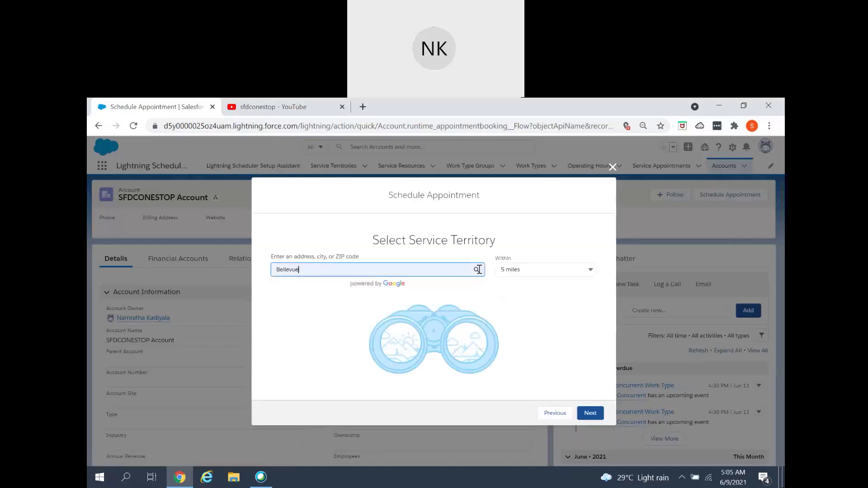
click(373, 303)
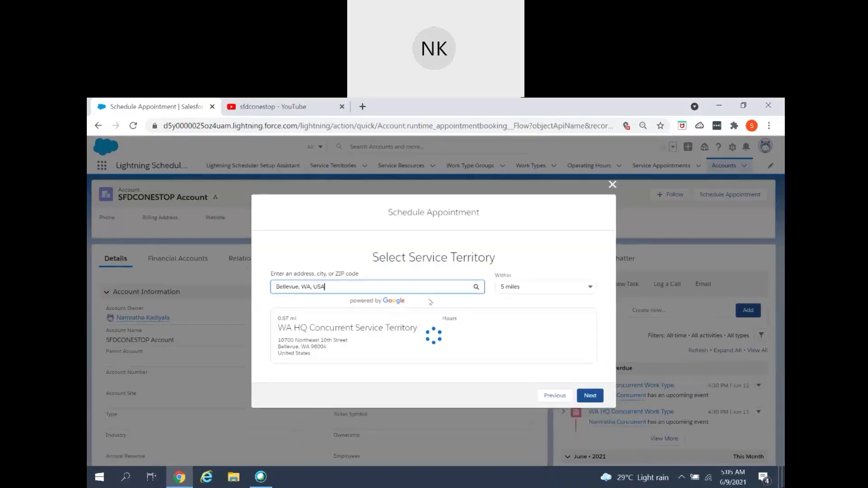
click(388, 347)
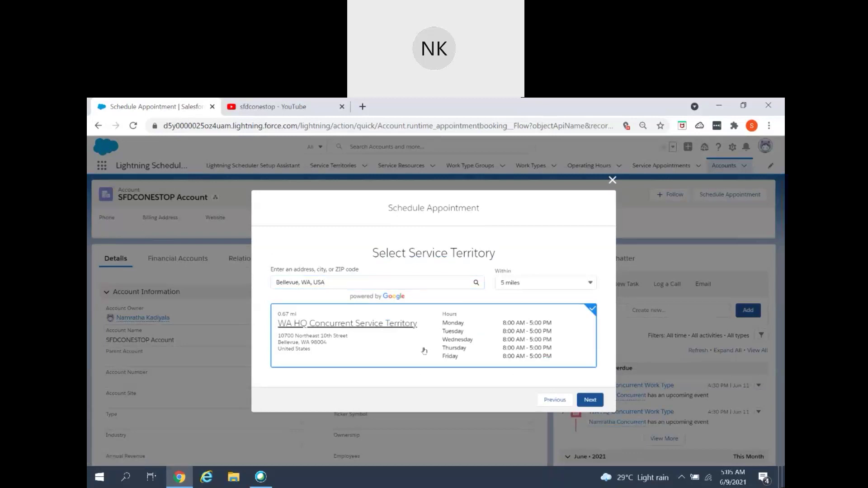
click(590, 401)
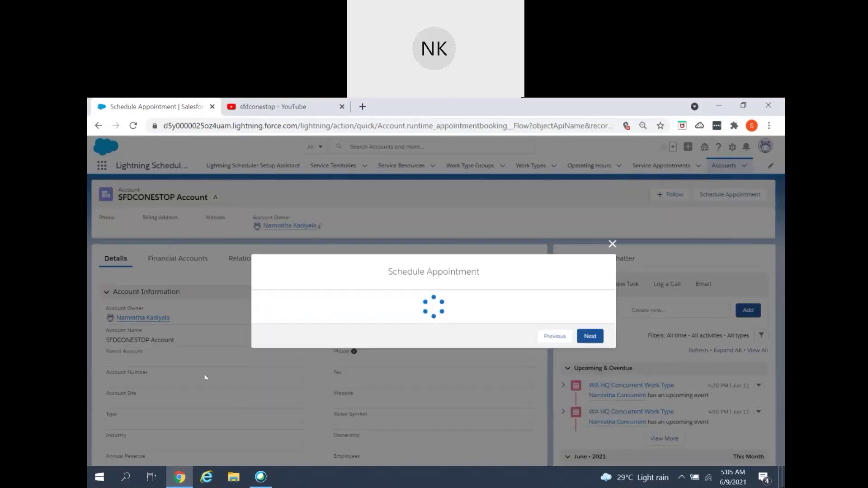
- Examine the availability calendar's open time slots for June 6 to June 15, 2021
scroll(577, 325, down, 3)
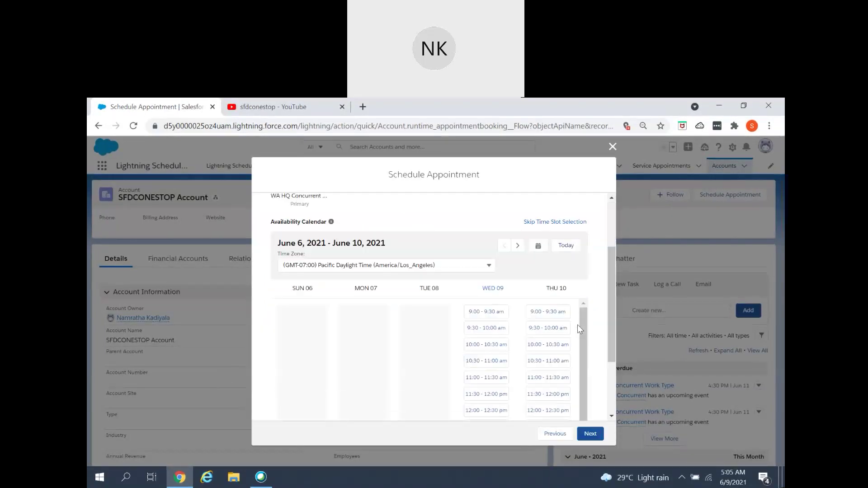
scroll(539, 332, down, 1)
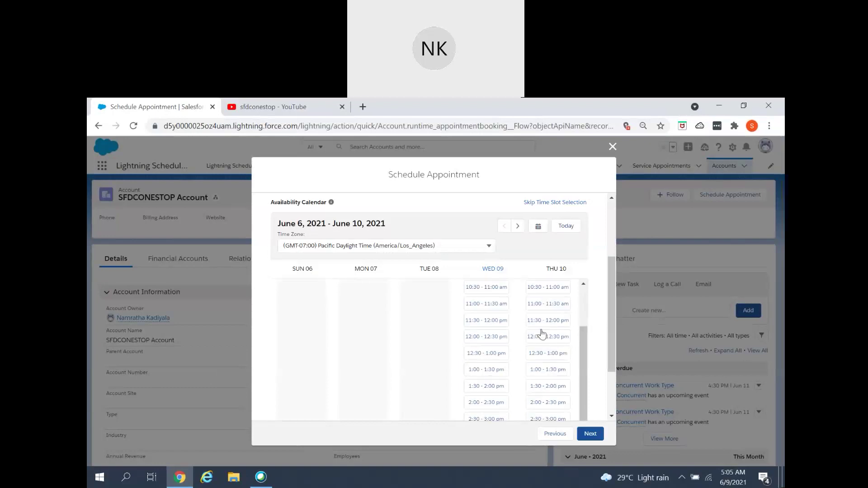
scroll(542, 336, up, 1)
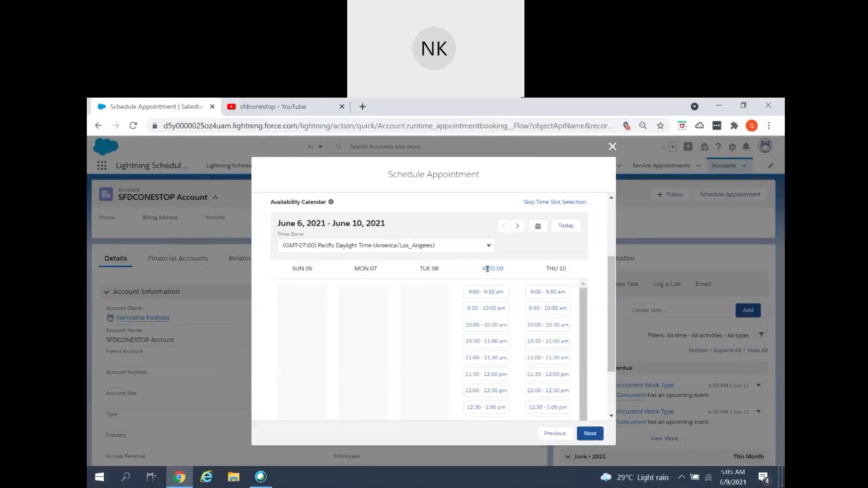
click(518, 226)
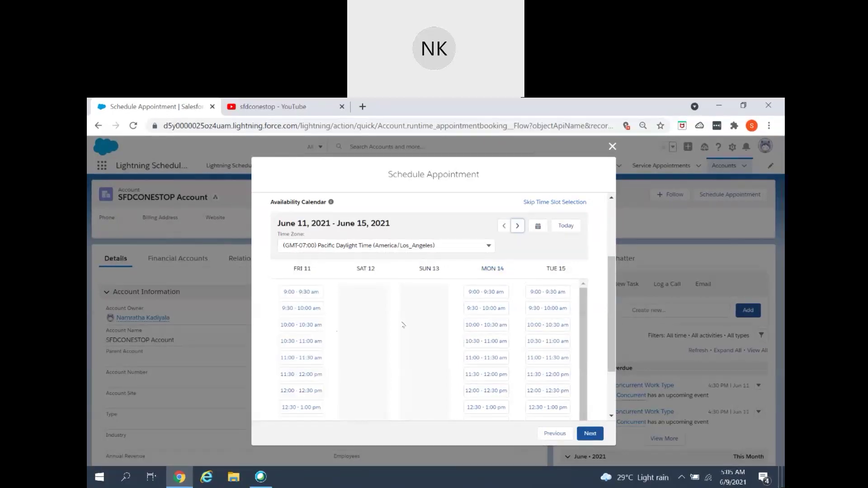
scroll(495, 333, down, 2)
scroll(480, 368, down, 2)
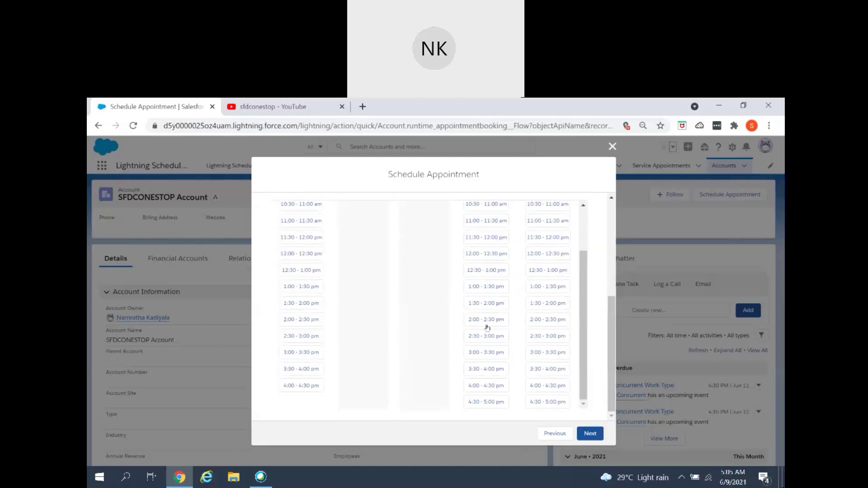
scroll(486, 330, up, 2)
scroll(480, 343, up, 3)
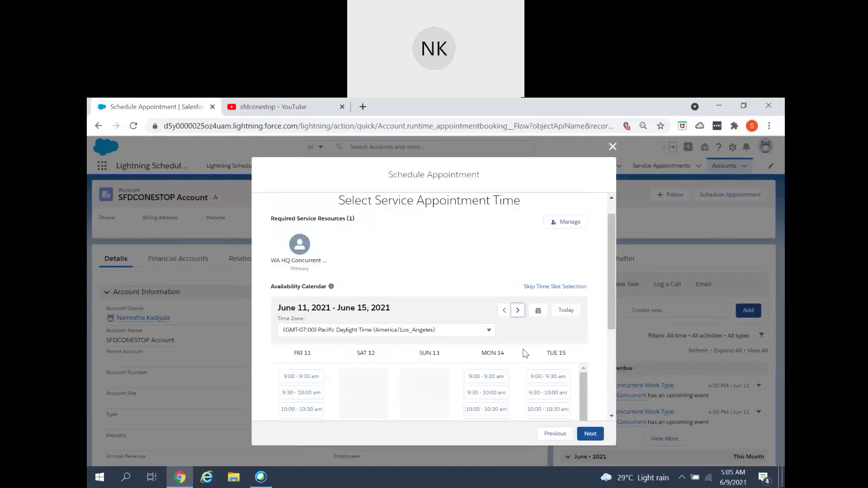
- Select the Thursday, June 10, 9:00 - 9:30 am slot in the availability calendar and continue
click(504, 311)
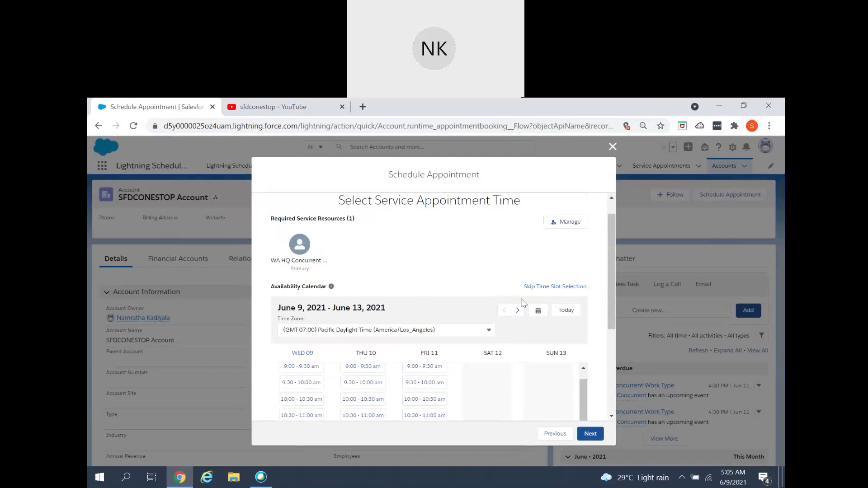
scroll(536, 324, down, 2)
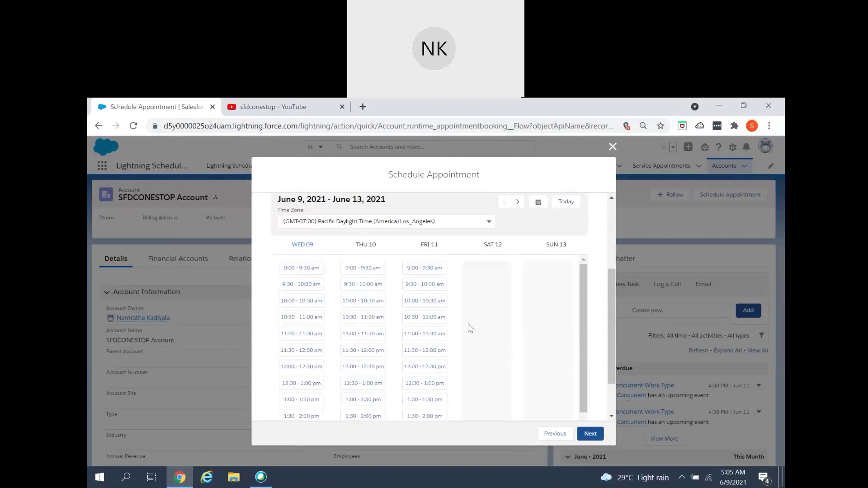
click(366, 273)
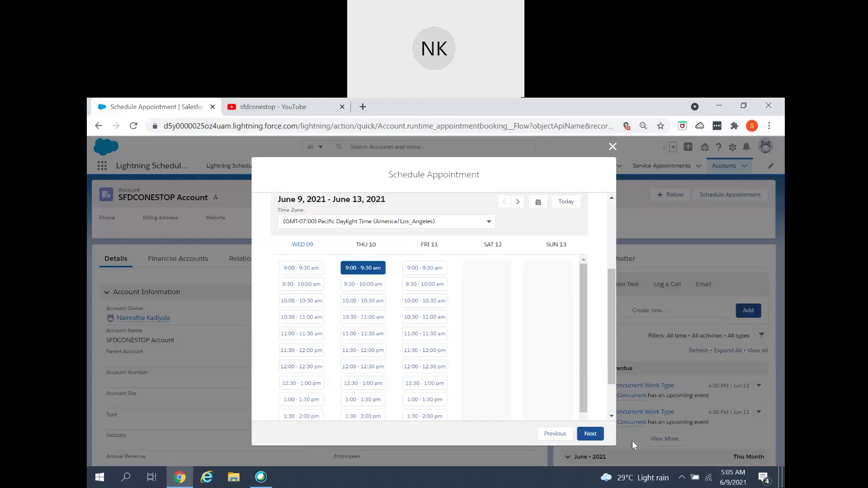
click(591, 435)
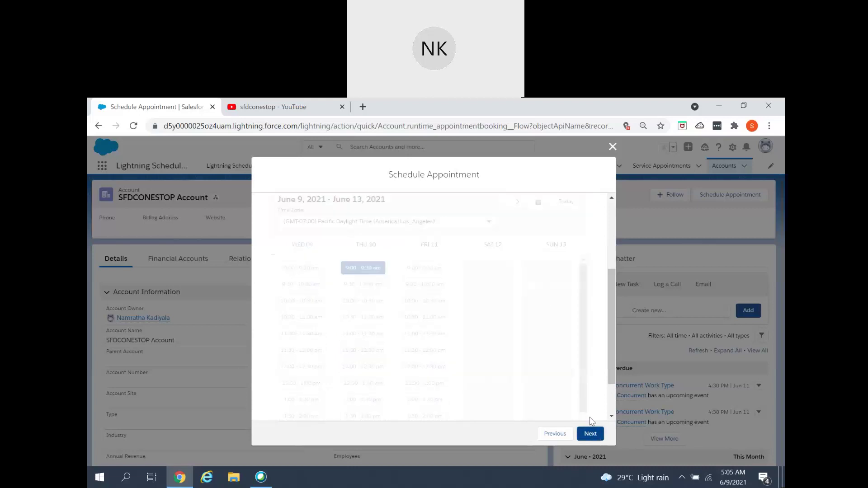
- Review the service appointment details, submit them with the contact fields left blank, and finish the scheduling
scroll(524, 318, down, 5)
scroll(523, 317, down, 2)
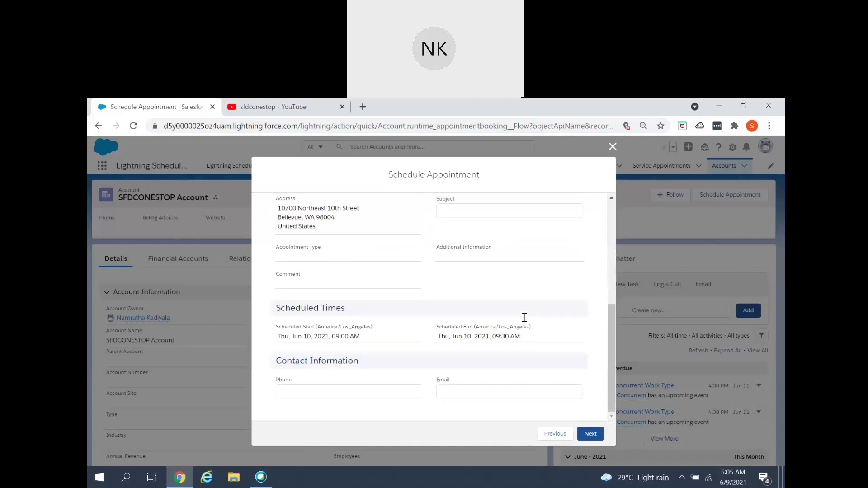
click(590, 434)
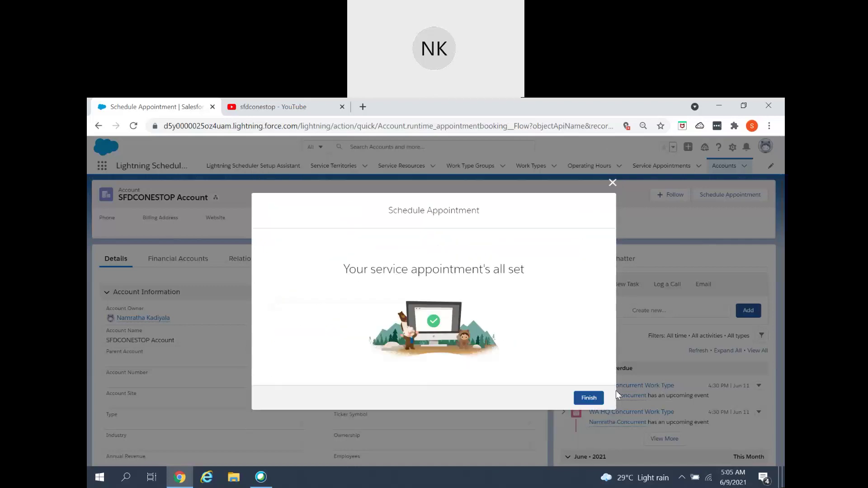
click(589, 398)
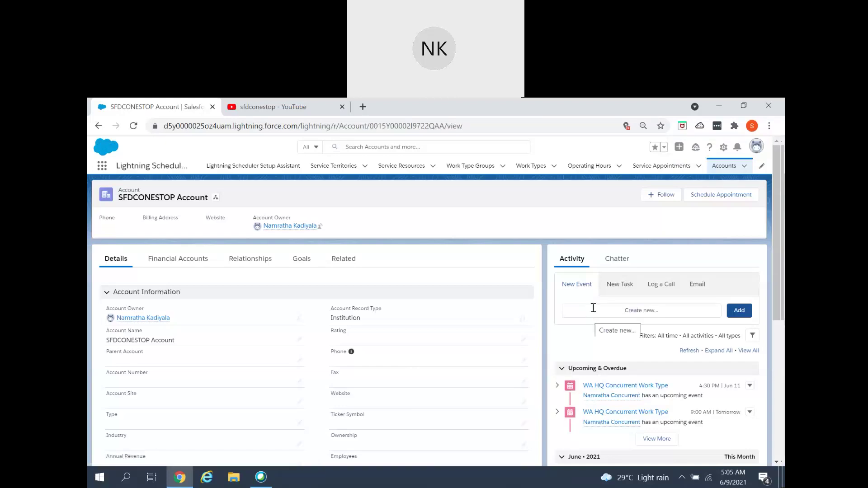
- Start another service appointment for the SFDCONESTOP Account, choosing the previously scheduled WA HQ Concurrent Service Resource
click(691, 198)
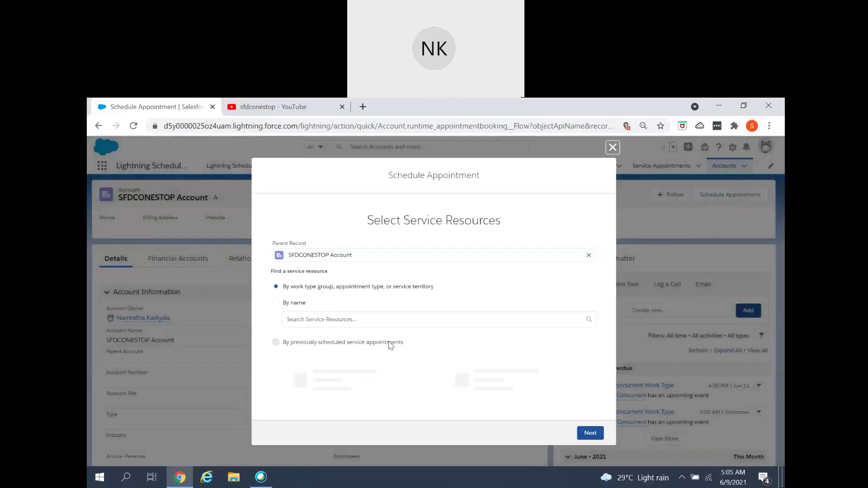
click(369, 384)
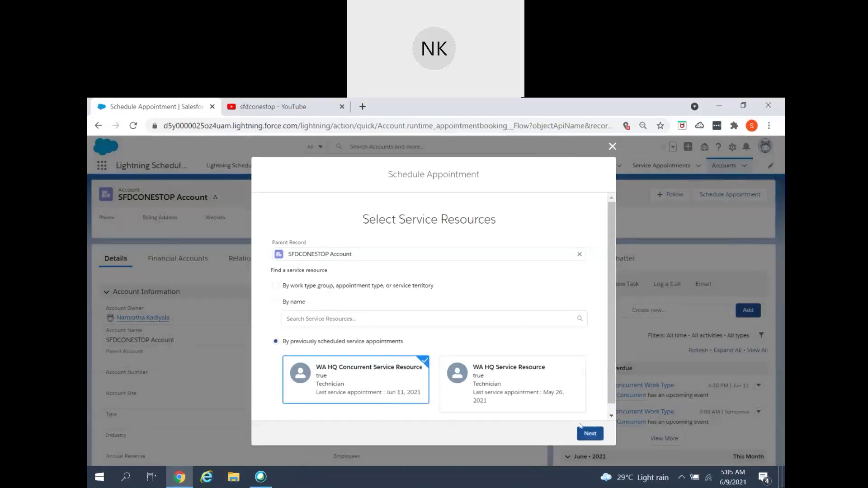
click(590, 434)
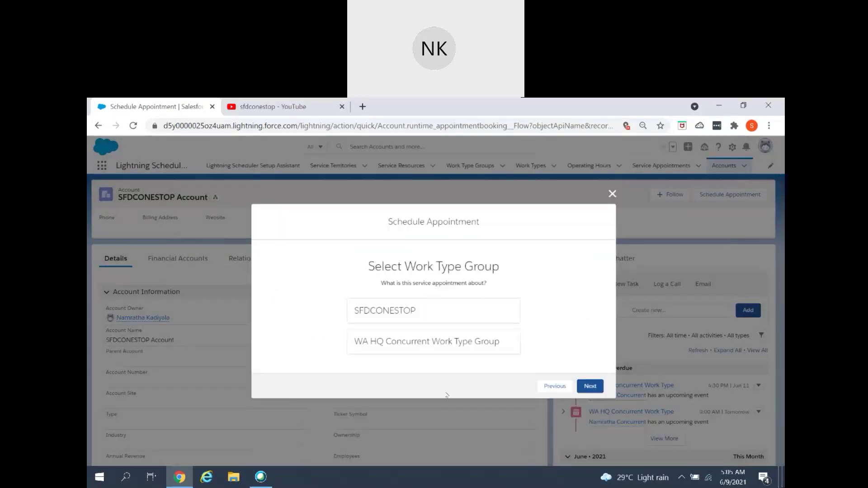
- Choose the WA HQ Concurrent Work Type Group for the appointment and continue past the appointment type selection
click(420, 352)
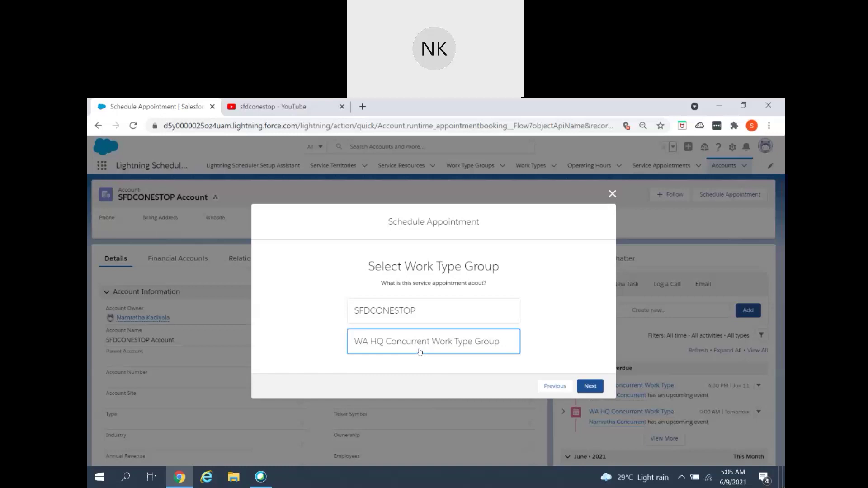
click(591, 387)
click(591, 424)
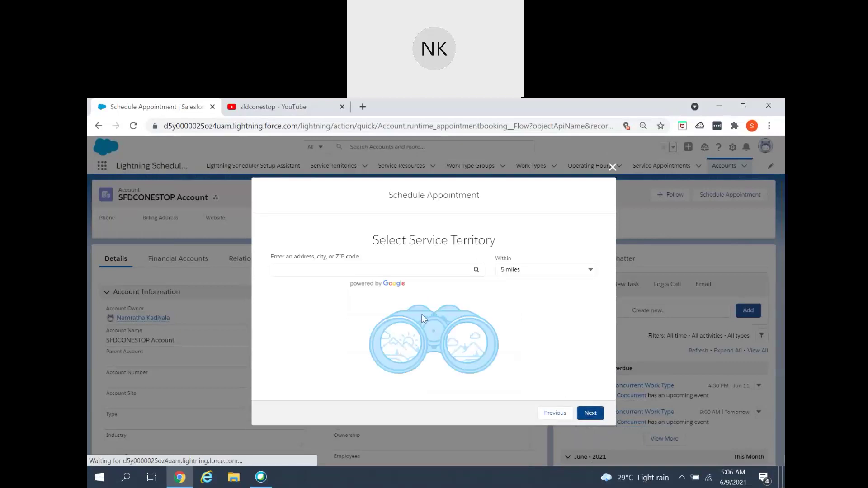
- Search for the service territory around Bellevue, WA, USA and continue to the availability calendar
click(403, 270)
click(288, 293)
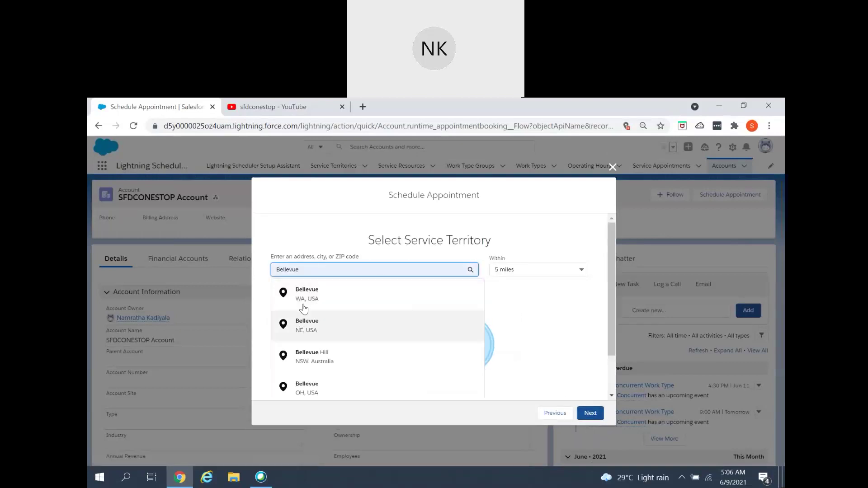
click(436, 290)
click(589, 399)
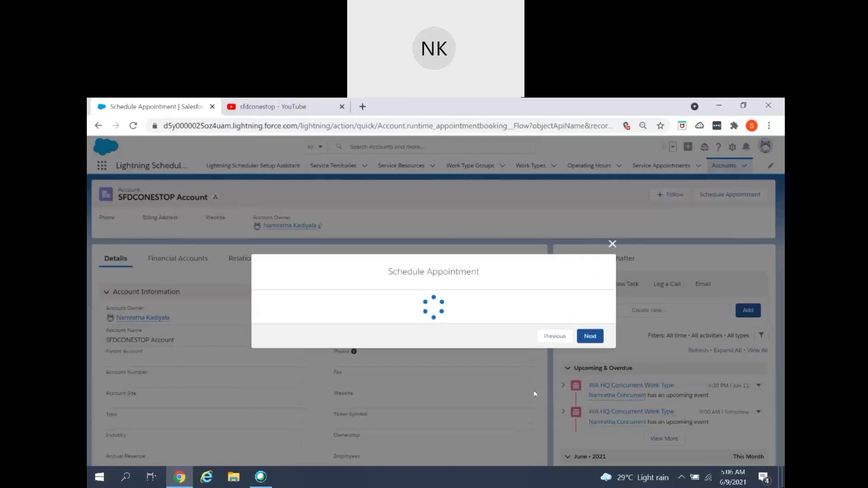
- Book the Thursday, June 10, 9:00 - 9:30 am slot in the availability calendar and continue to the review
scroll(538, 370, down, 2)
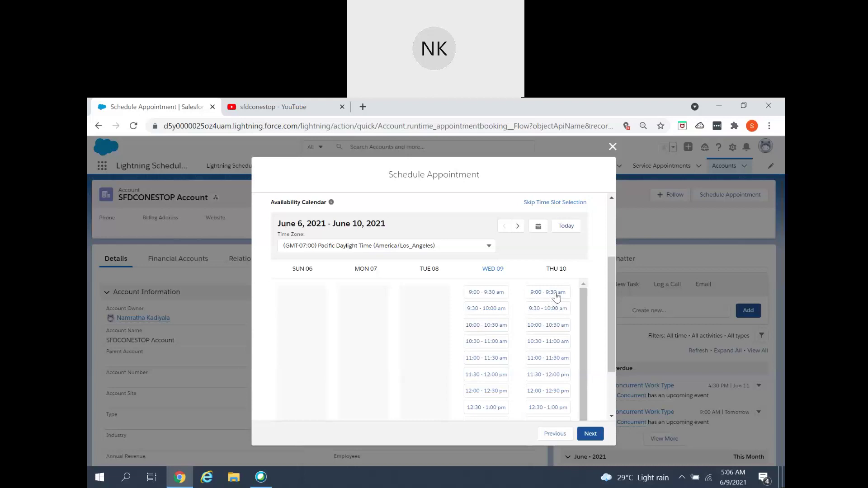
click(556, 295)
click(592, 434)
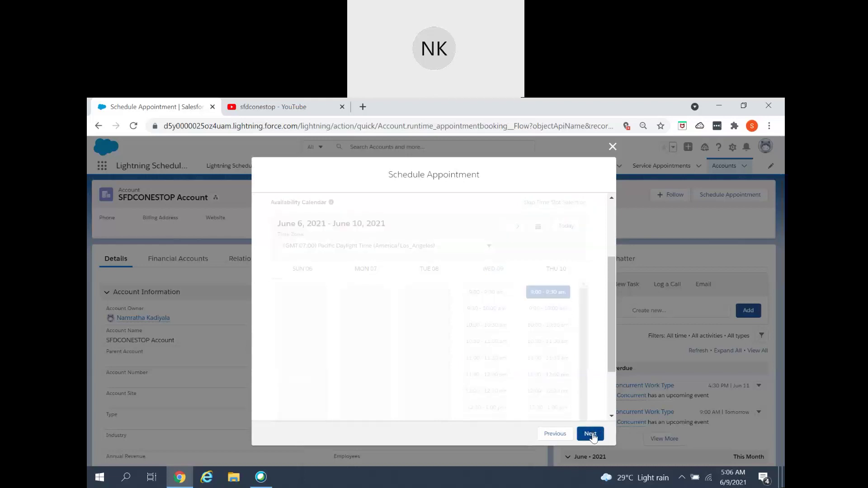
- Submit the reviewed service appointment and finish the scheduling
scroll(576, 367, down, 5)
click(588, 435)
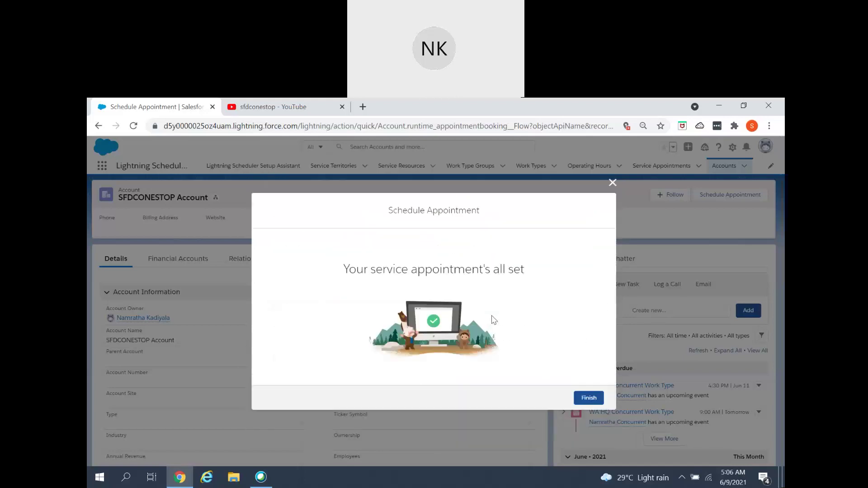
click(585, 399)
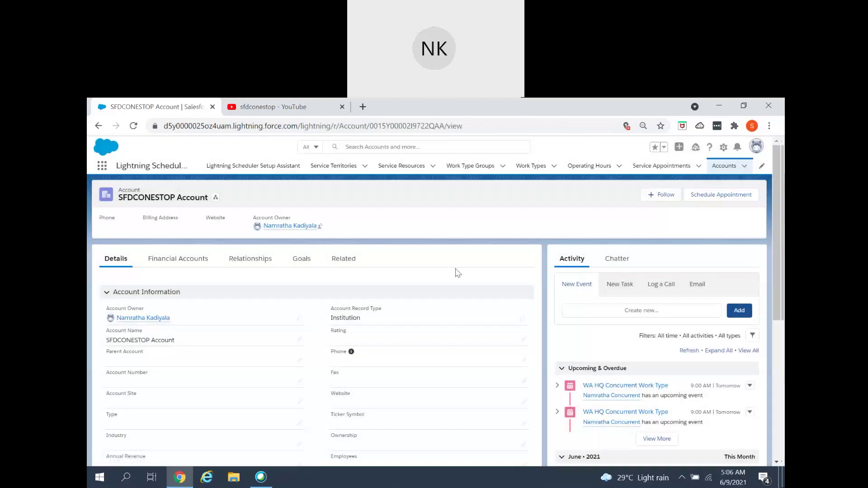
- Check Thursday's maximum appointments in the WA HQ Concurrent Operating Hours and close the record's editor without saving
click(589, 166)
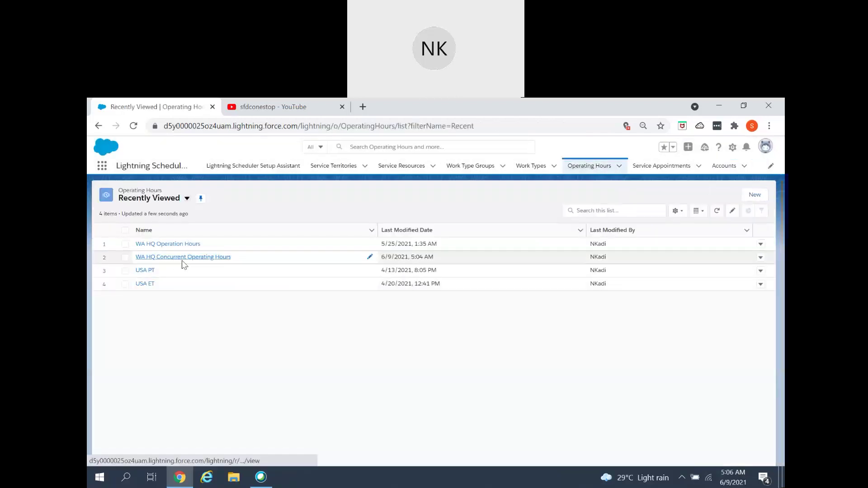
click(182, 258)
click(710, 195)
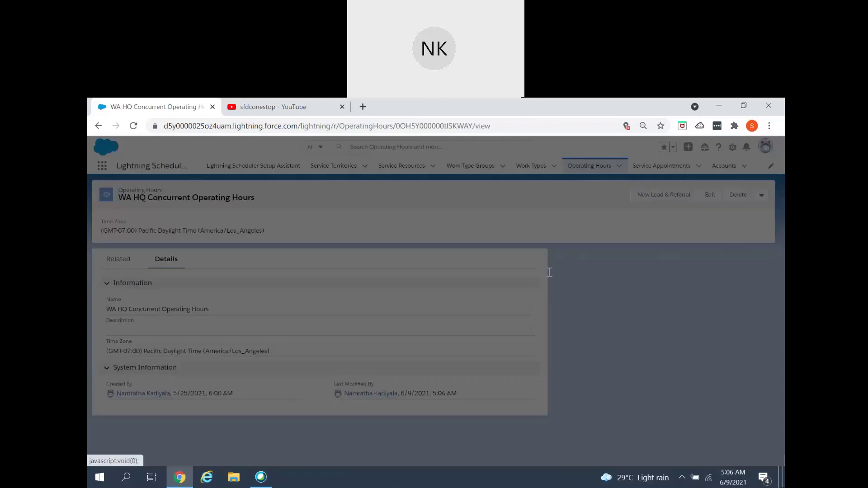
scroll(333, 375, down, 3)
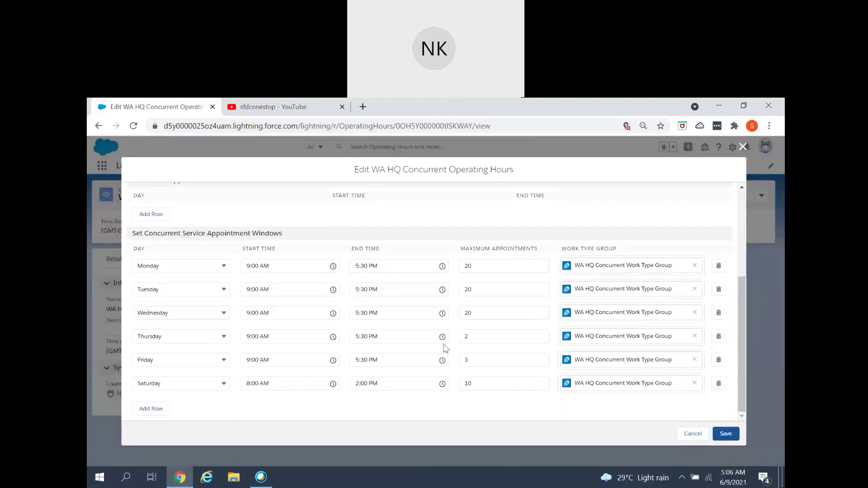
click(463, 336)
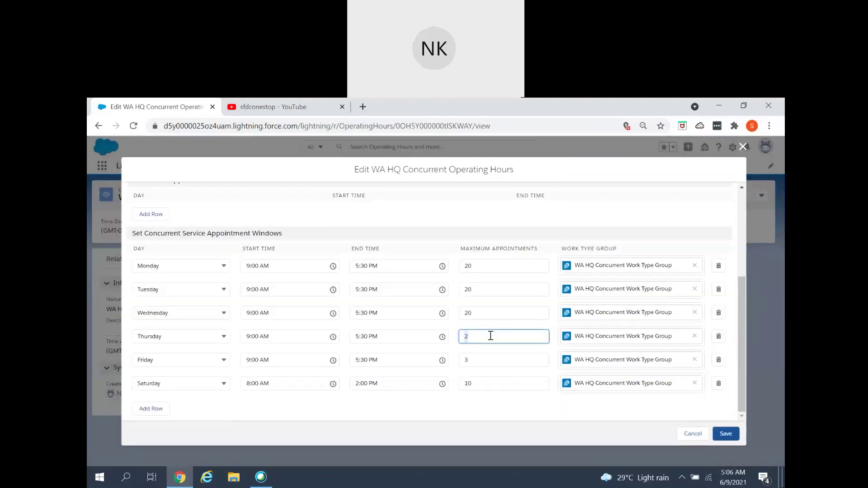
click(694, 434)
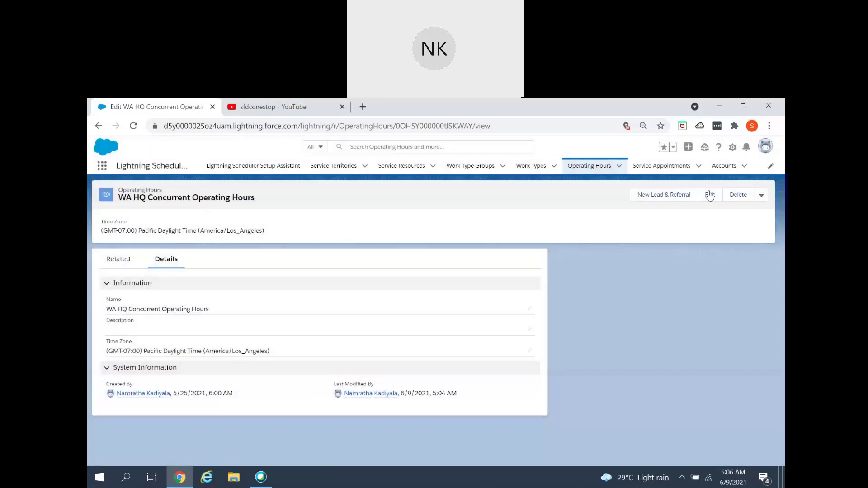
- Start a further service appointment from the SFDCONESTOP Account with the previously scheduled WA HQ Concurrent Service Resource
click(725, 166)
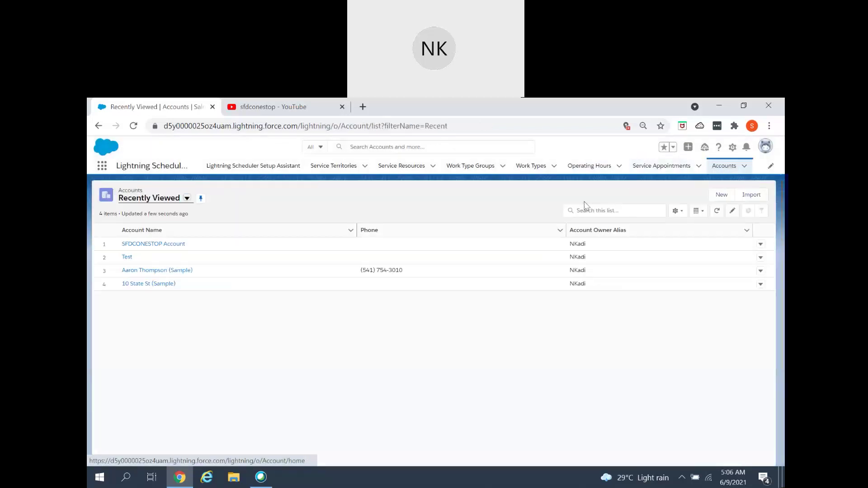
click(167, 244)
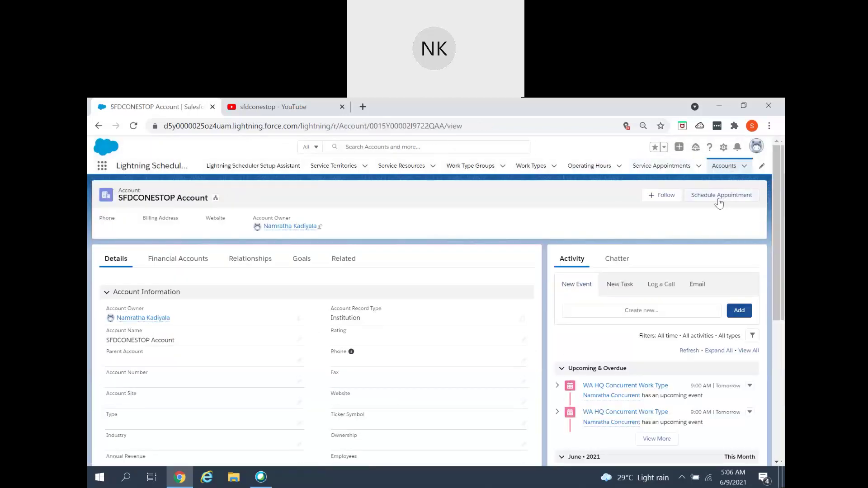
click(719, 199)
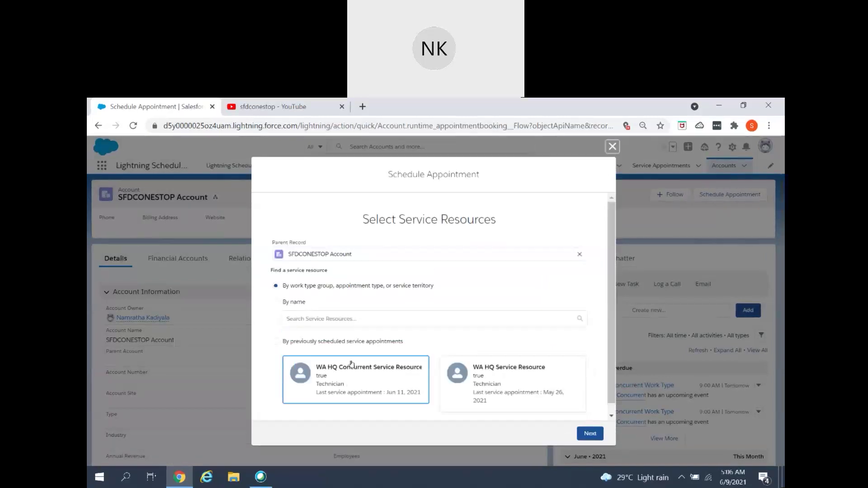
click(591, 433)
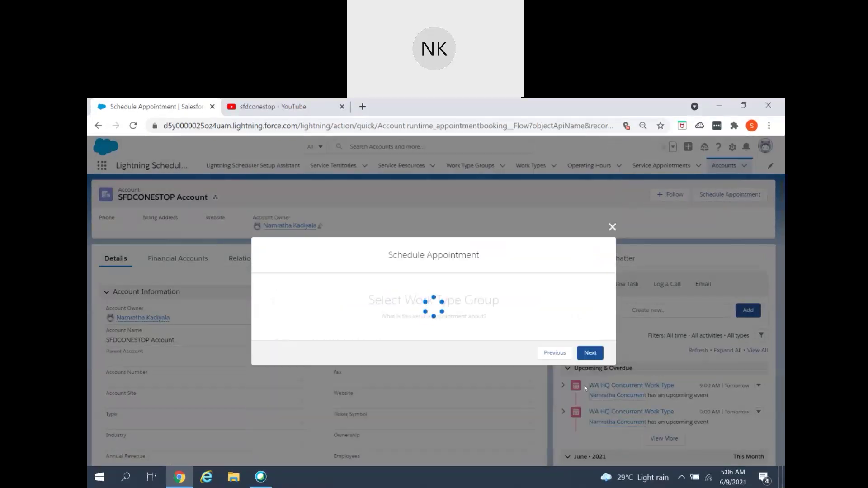
- Set the work type group to WA HQ Concurrent Work Type Group and proceed without choosing an appointment type
click(492, 342)
click(589, 387)
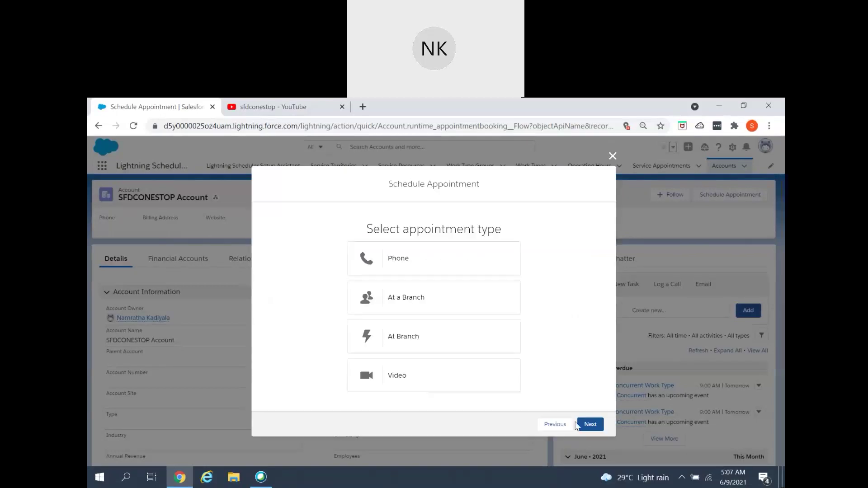
click(590, 424)
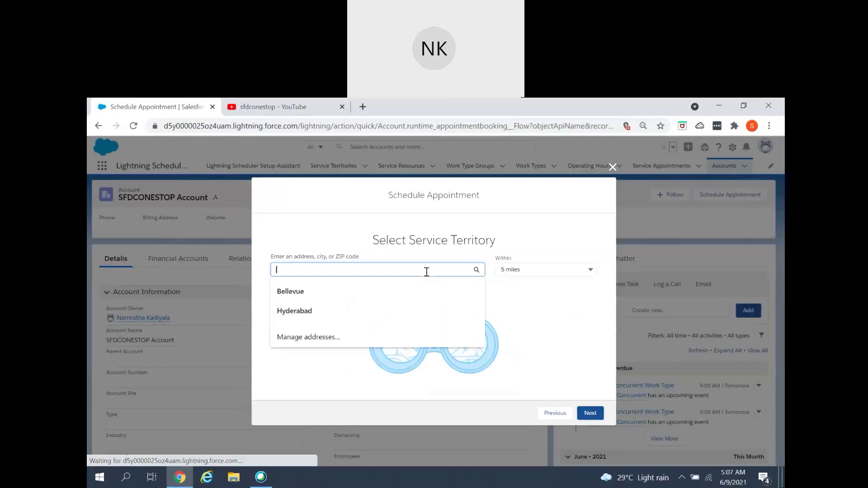
- Look up the service territory for Bellevue, WA, USA and proceed to the time slot selection
click(426, 270)
click(372, 293)
click(356, 296)
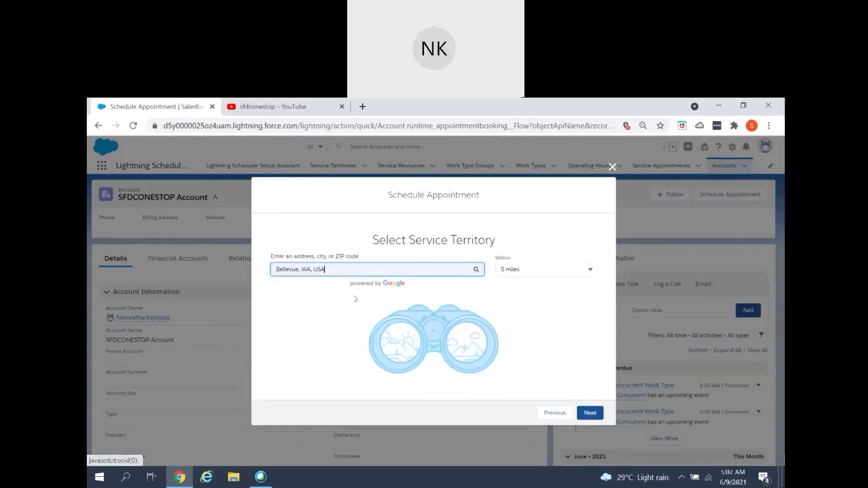
click(590, 400)
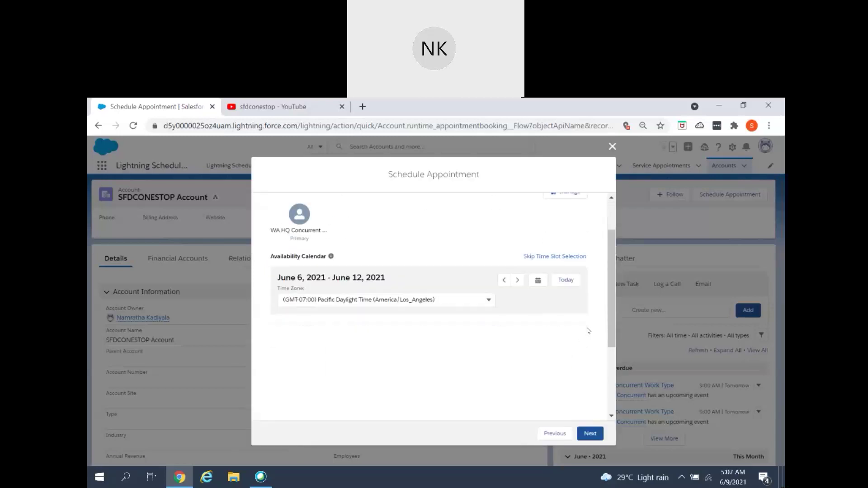
- Examine the Thursday, June 10 time slots in the availability calendar, checking whether 9:00 - 9:30 am is still offered
scroll(588, 332, down, 3)
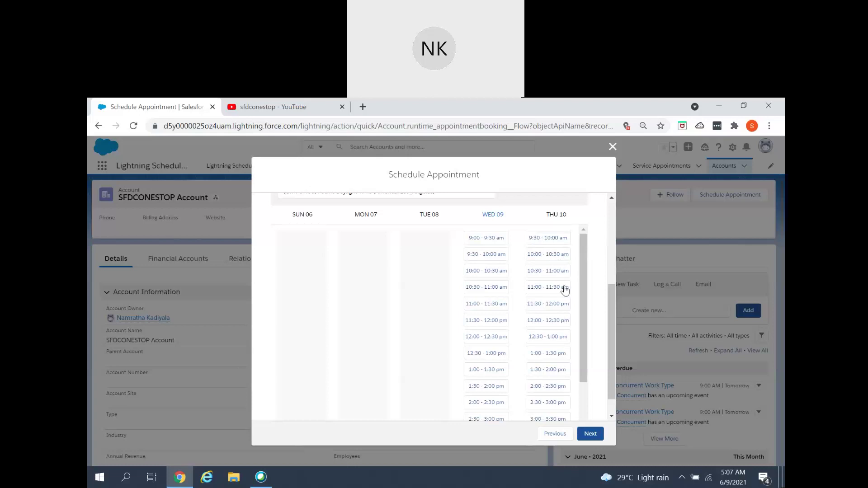
scroll(565, 290, up, 1)
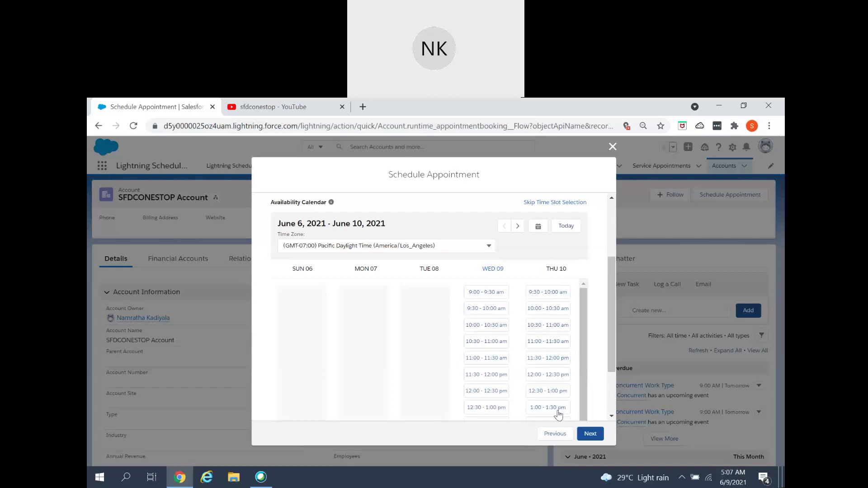
scroll(565, 333, down, 2)
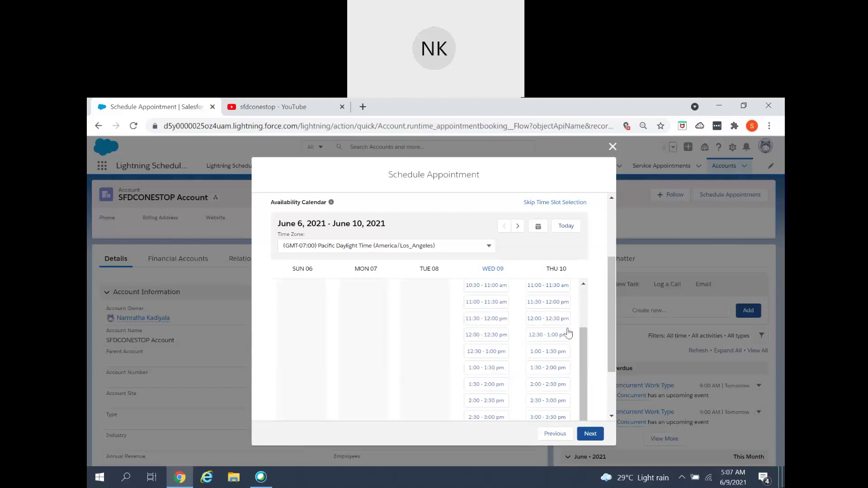
scroll(565, 334, up, 2)
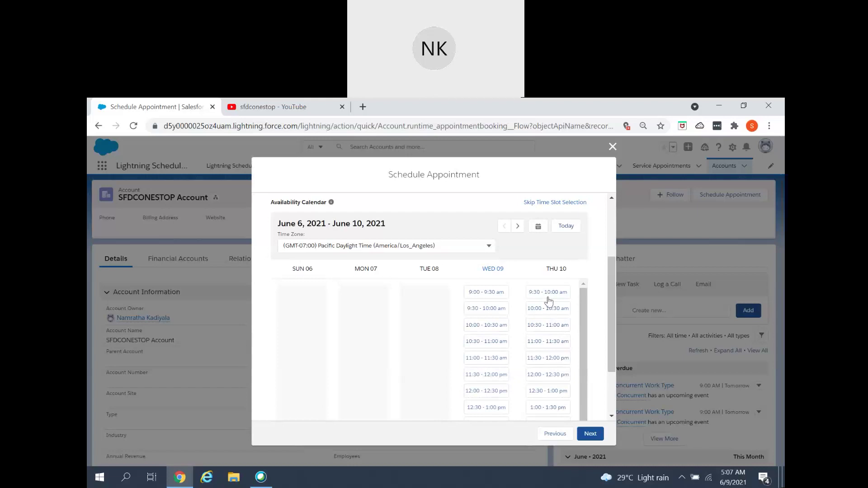
scroll(564, 349, down, 2)
scroll(575, 363, down, 2)
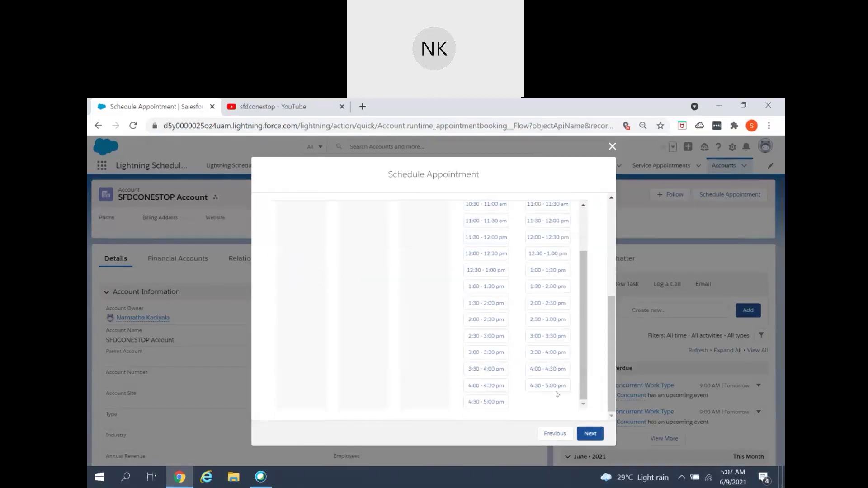
scroll(560, 390, up, 2)
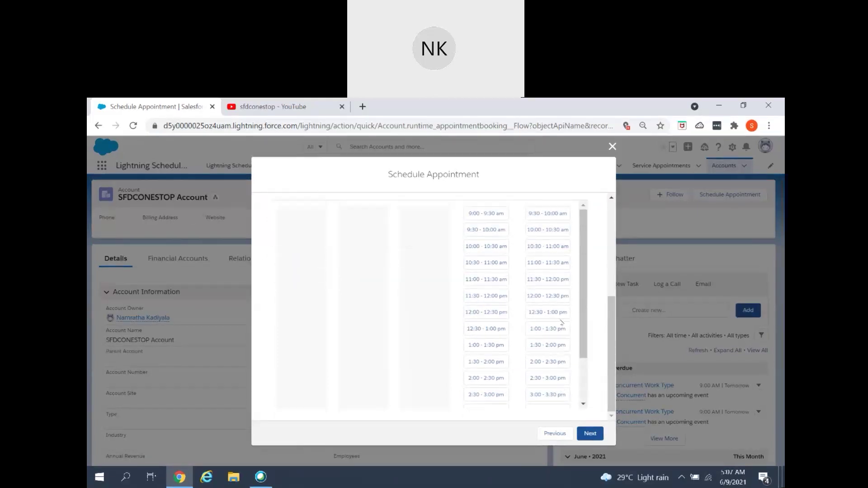
scroll(530, 349, up, 2)
scroll(532, 348, down, 2)
scroll(533, 347, down, 2)
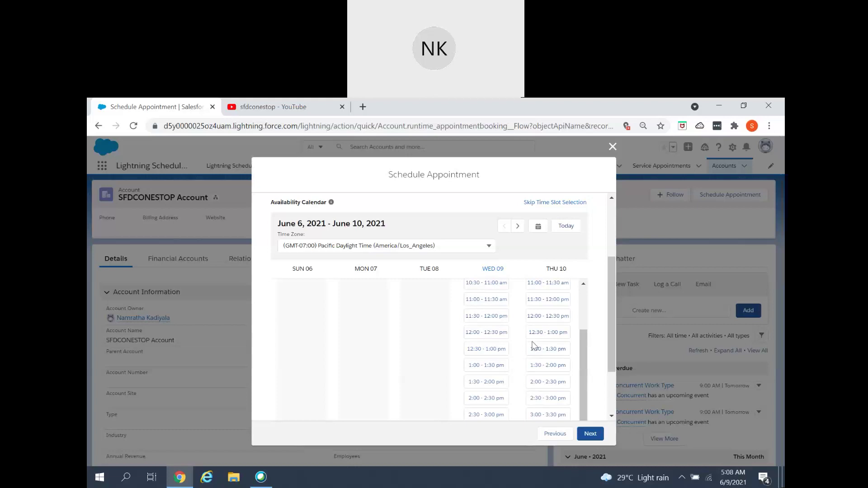
scroll(550, 362, up, 3)
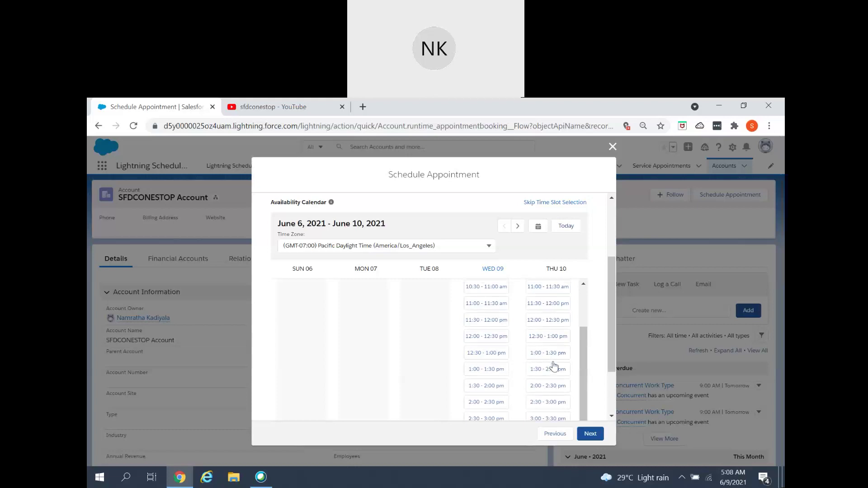